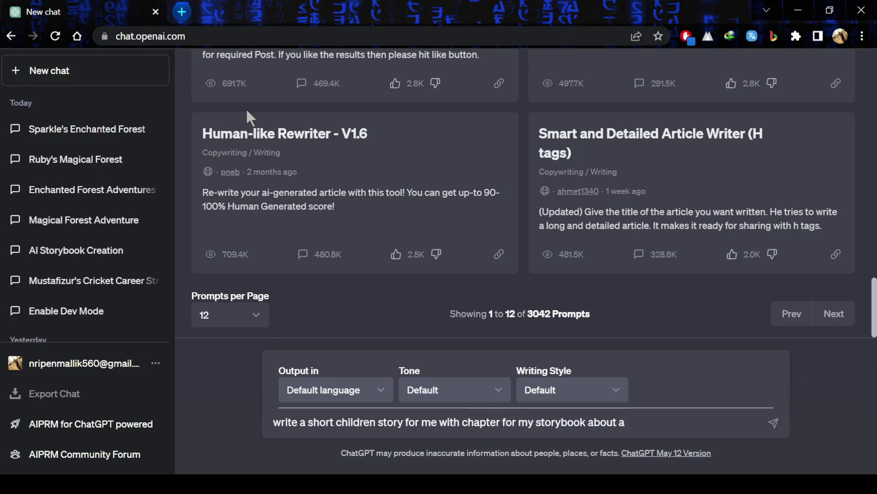
# - Send ChatGPT the Lily forest story request, then ask it to 'write it in 200 words'
pyautogui.write('and forest.')
pyautogui.press('Return')
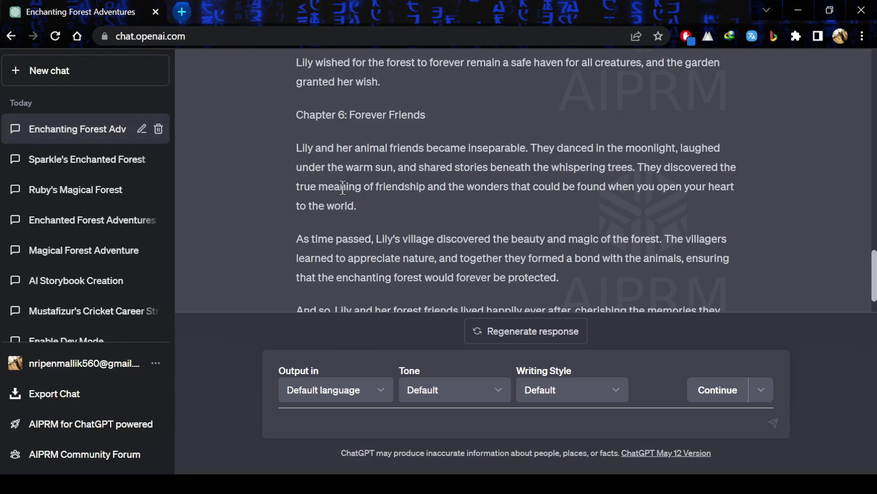
pyautogui.scroll(15, 338, 173)
pyautogui.write('write it in 200')
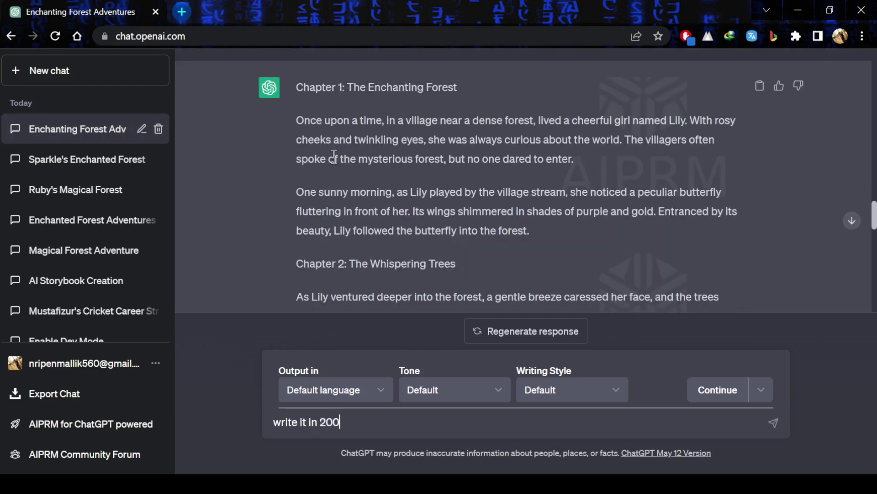
pyautogui.write(' words')
pyautogui.press('Return')
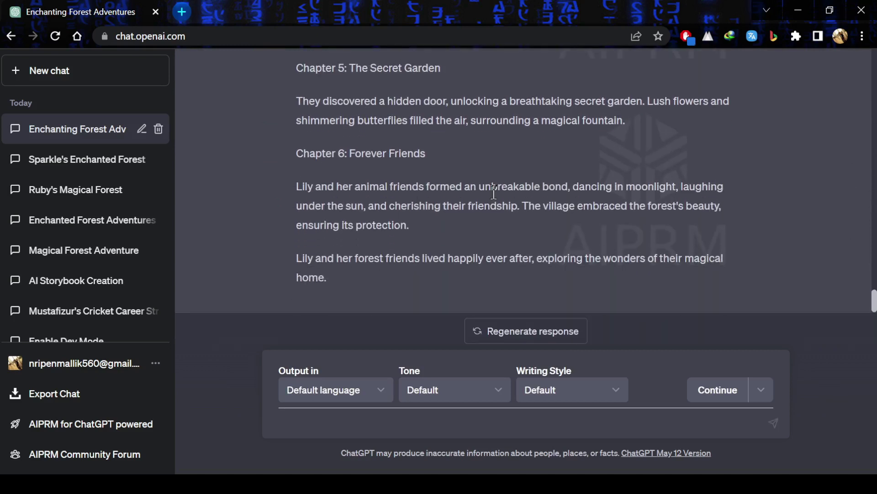
# - Open app.leonardo.ai in a new browser tab
pyautogui.scroll(5, 494, 192)
pyautogui.click(182, 12)
pyautogui.write('app.leonardo.ai')
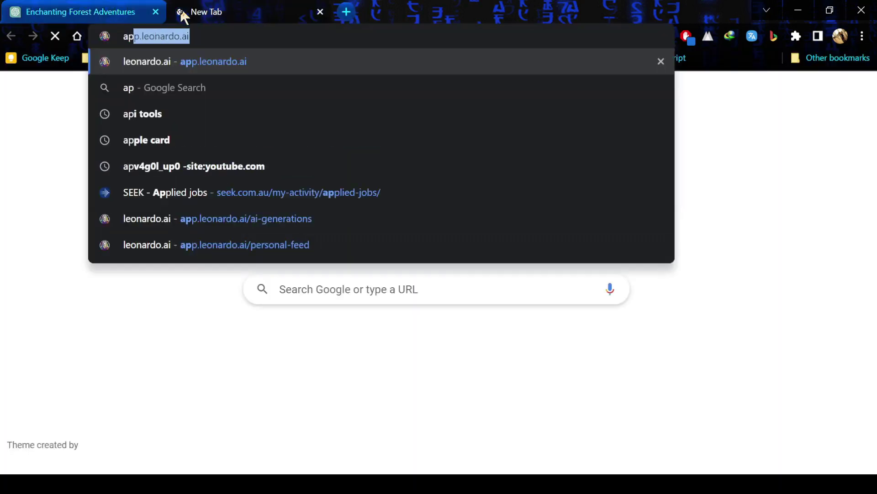
pyautogui.press('Return')
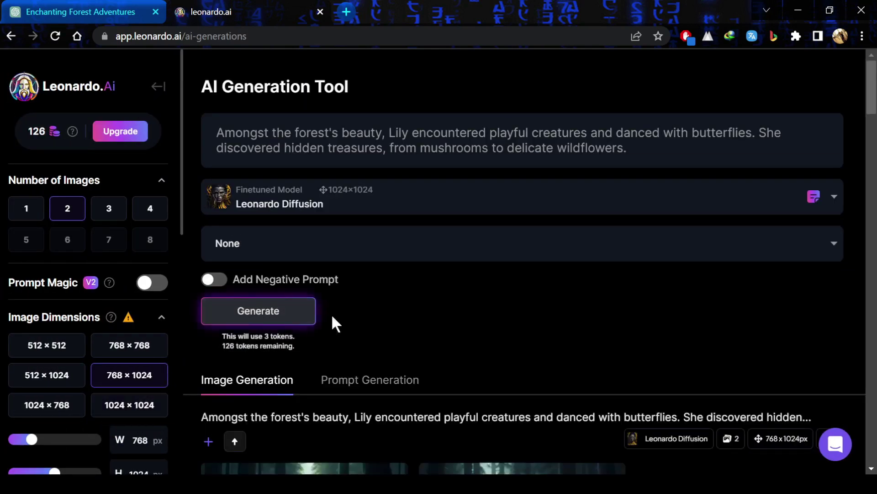
# - Replace the prompt with the village-girl sentence, generate the images, and save them
pyautogui.moveTo(664, 146); pyautogui.dragTo(197, 133)
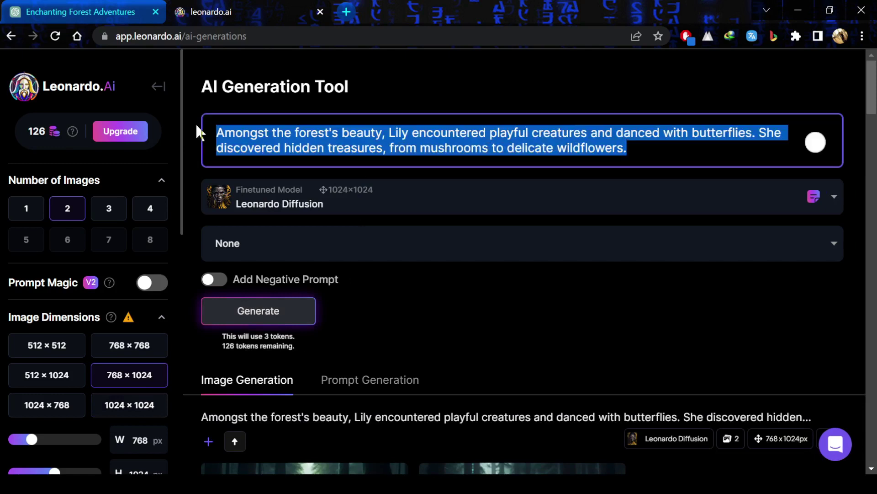
pyautogui.write('In a village near a dense forest, lived a cheerful girl named Lily.')
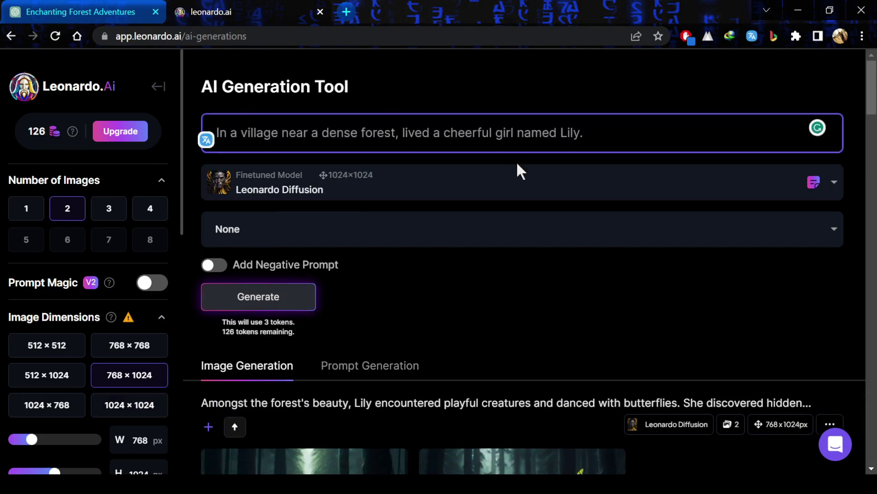
pyautogui.click(254, 305)
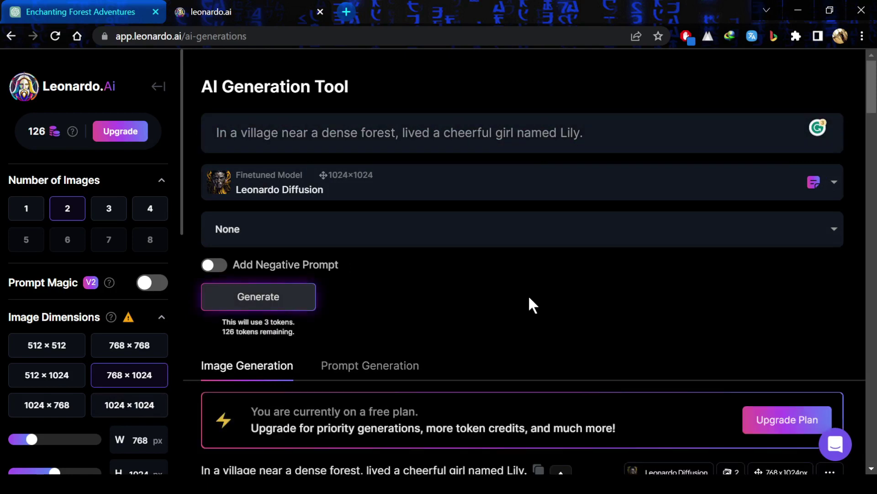
pyautogui.scroll(-6, 529, 297)
pyautogui.scroll(-3, 652, 282)
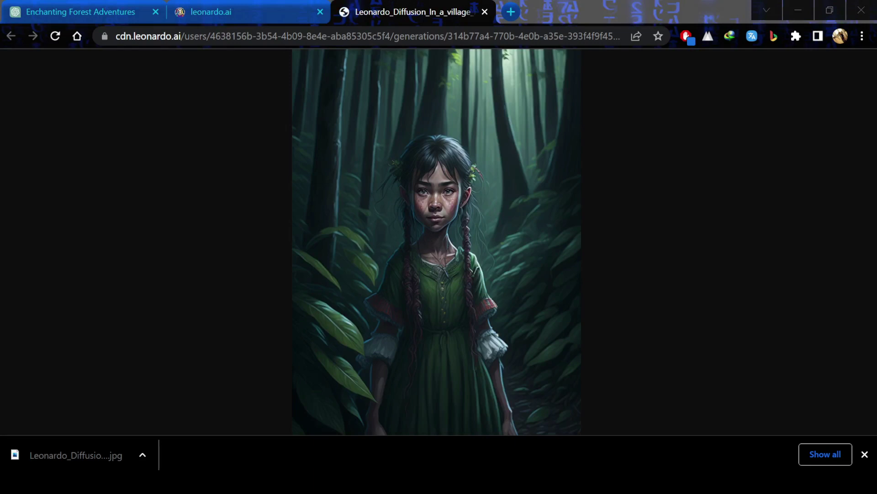
pyautogui.press('Return')
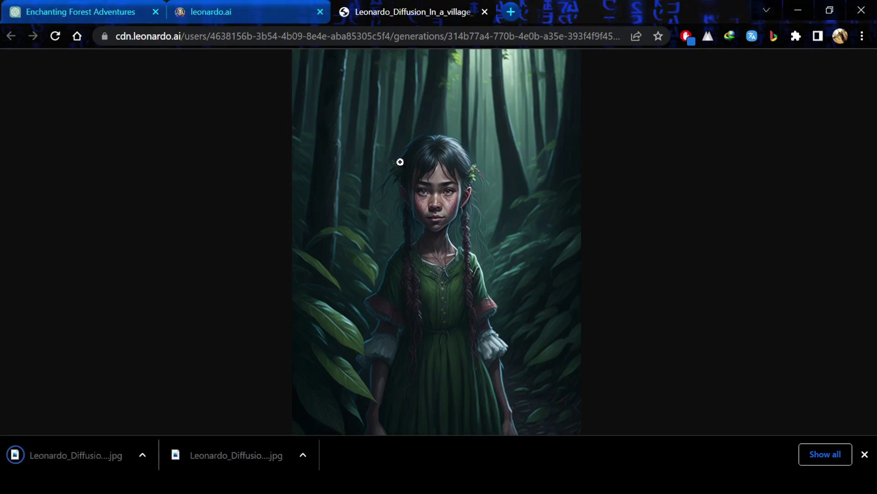
# - Use ChatGPT's 'One sunny morning' butterfly sentence as the Leonardo prompt and generate
pyautogui.click(106, 14)
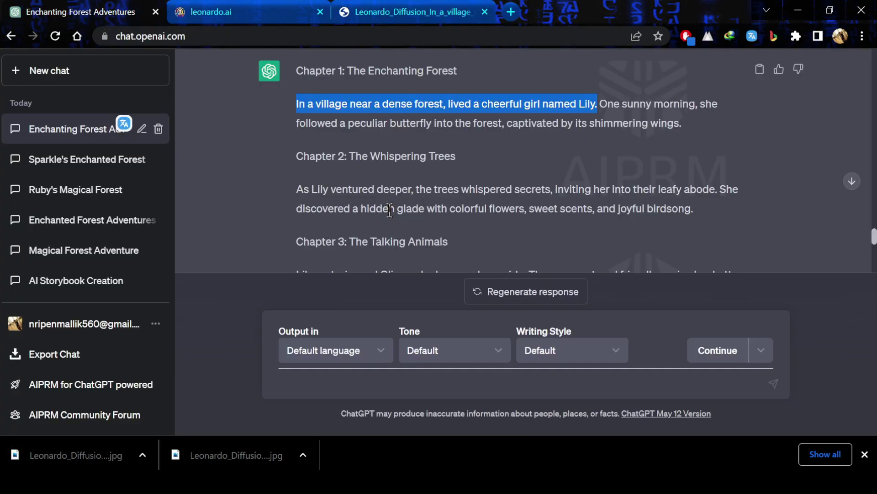
pyautogui.click(604, 103)
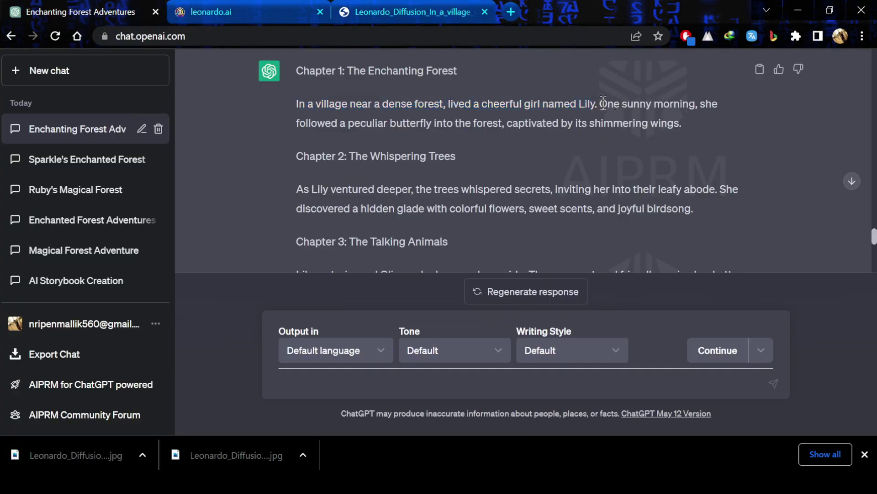
pyautogui.moveTo(603, 104); pyautogui.dragTo(683, 128)
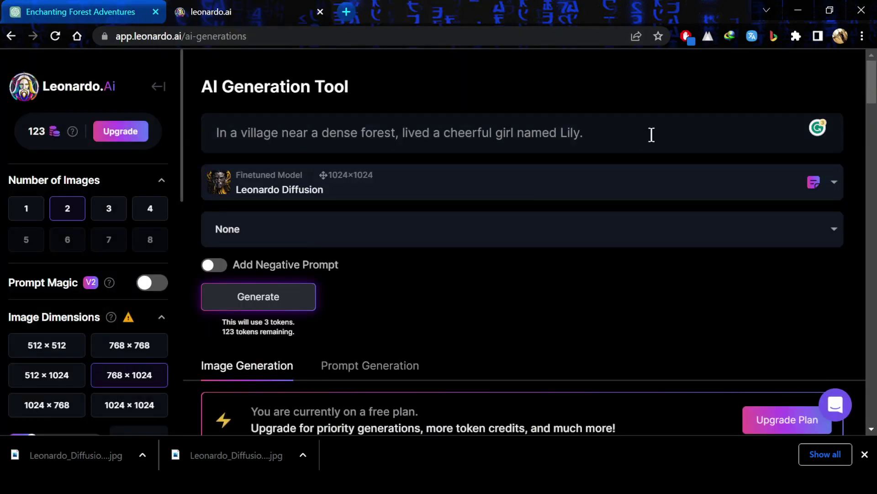
pyautogui.moveTo(651, 134); pyautogui.dragTo(229, 134)
pyautogui.write('One sunny morning, she followed a peculiar butterfly into the forest, captivated by its shimmering wings.')
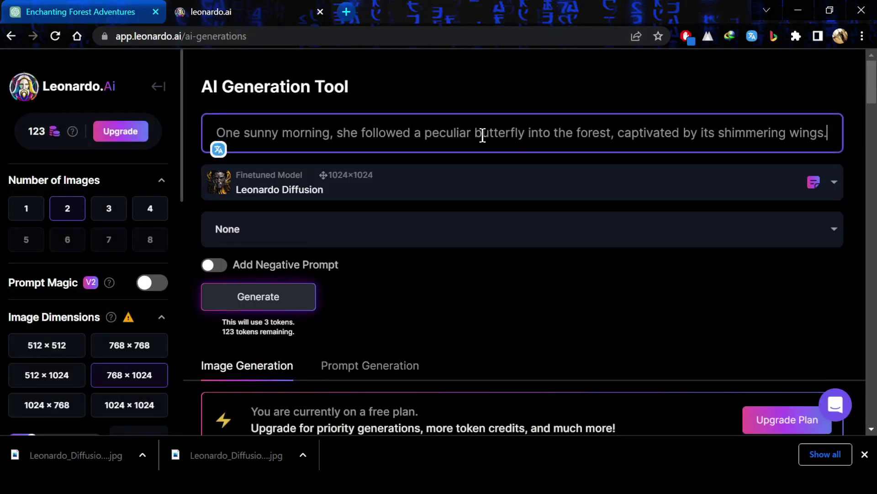
pyautogui.press('Return')
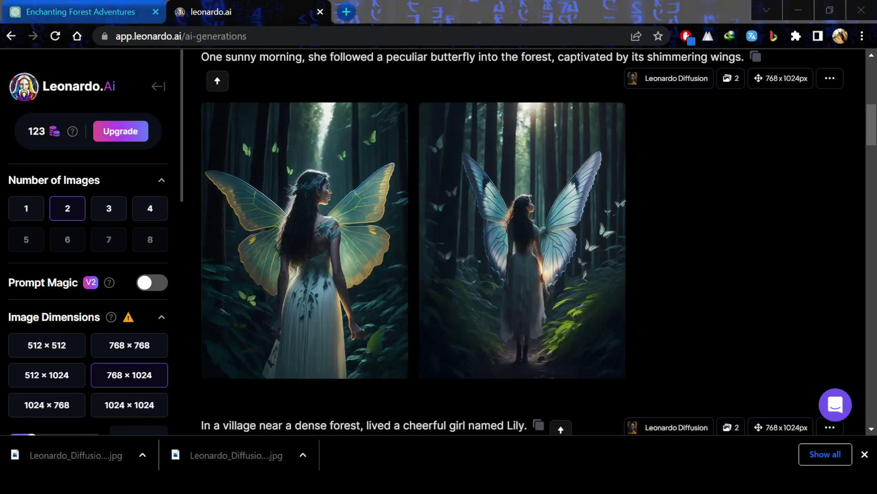
# - Change 'she' to 'a girl' in the prompt, regenerate, and download the image
pyautogui.doubleClick(349, 133)
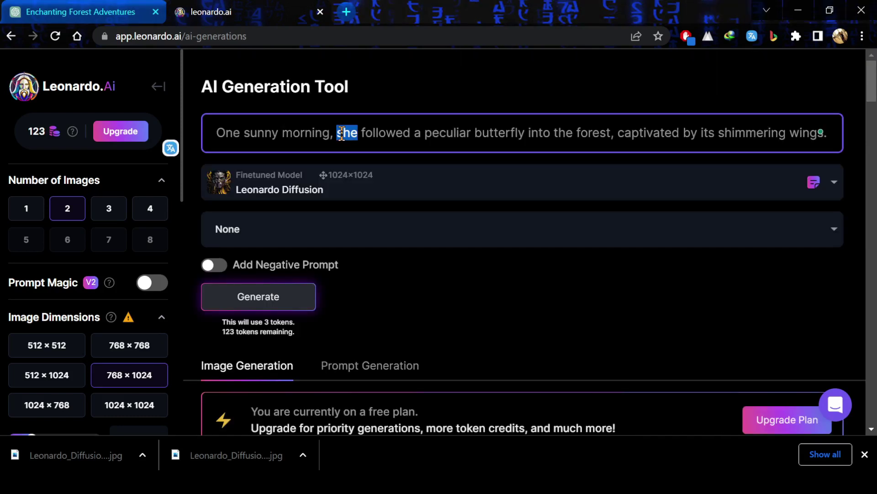
pyautogui.press('BackSpace')
pyautogui.write('a')
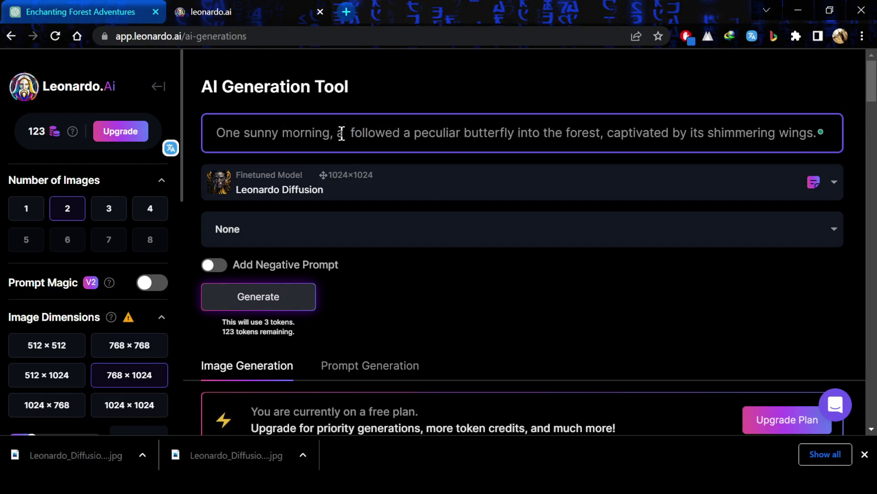
pyautogui.write(' girl')
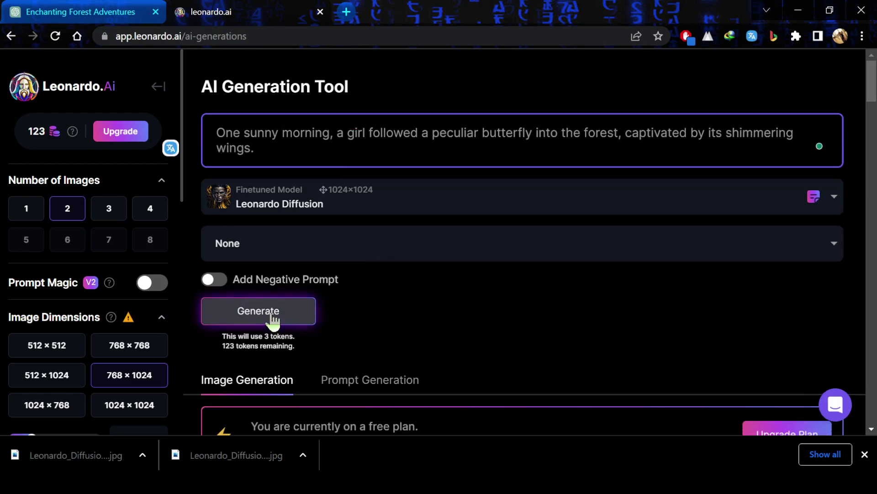
pyautogui.click(273, 315)
pyautogui.scroll(-10, 416, 288)
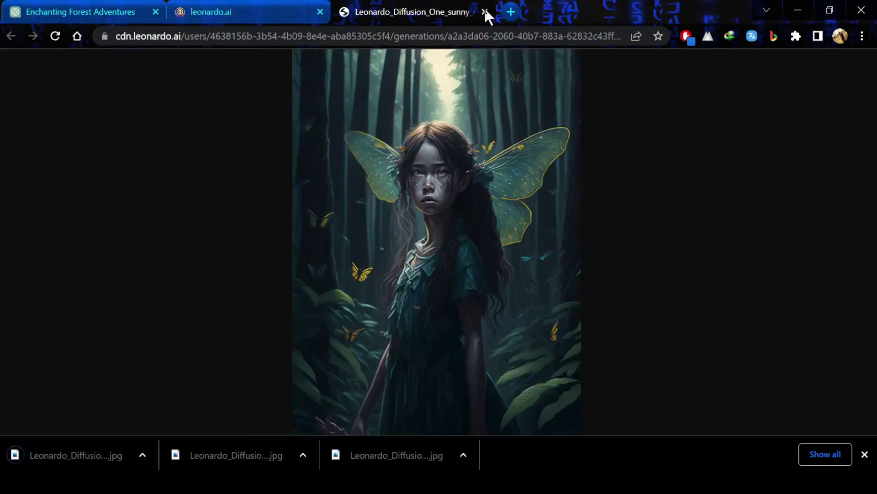
pyautogui.click(484, 11)
# - Generate images from the Chapter 2 passage and download the left image
pyautogui.click(63, 12)
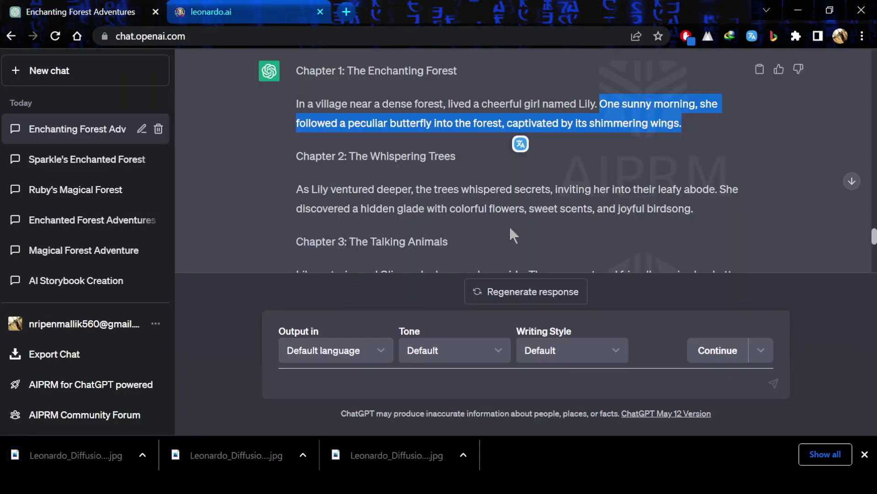
pyautogui.moveTo(297, 189); pyautogui.dragTo(699, 212)
pyautogui.hotkey('ctrl', 'c')
pyautogui.click(210, 12)
pyautogui.tripleClick(371, 145)
pyautogui.hotkey('ctrl', 'v')
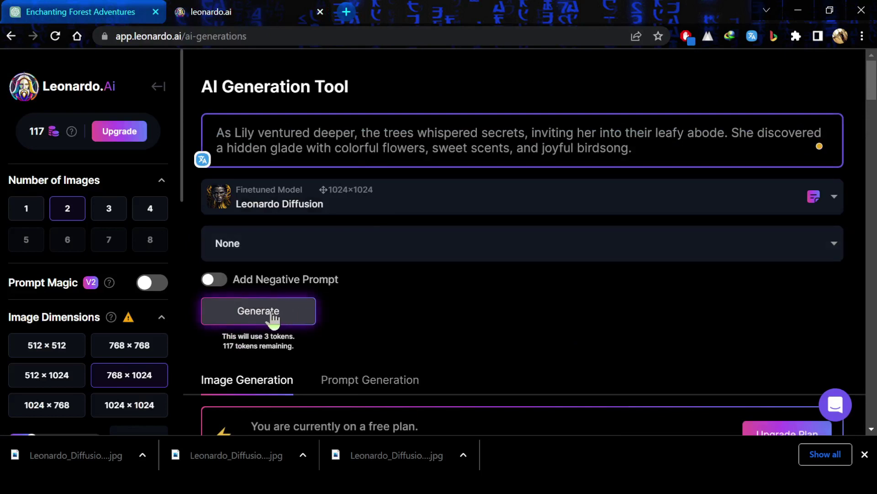
pyautogui.click(244, 313)
pyautogui.scroll(-9, 476, 249)
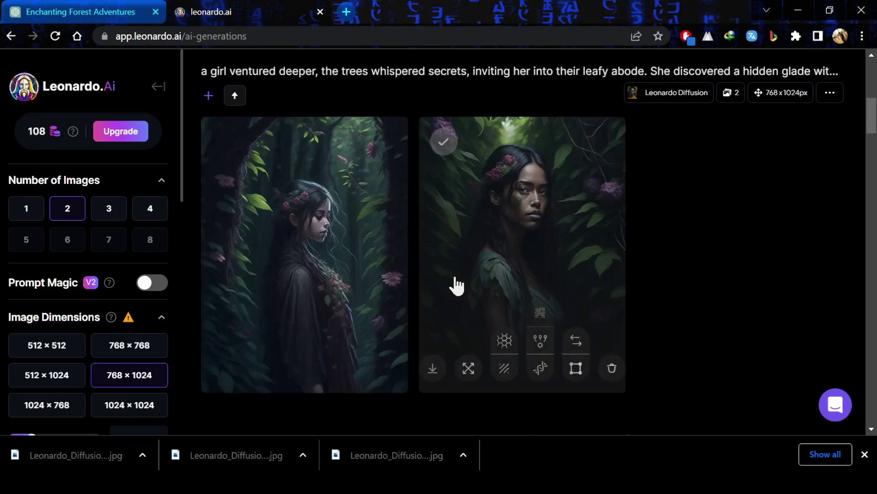
pyautogui.click(324, 274)
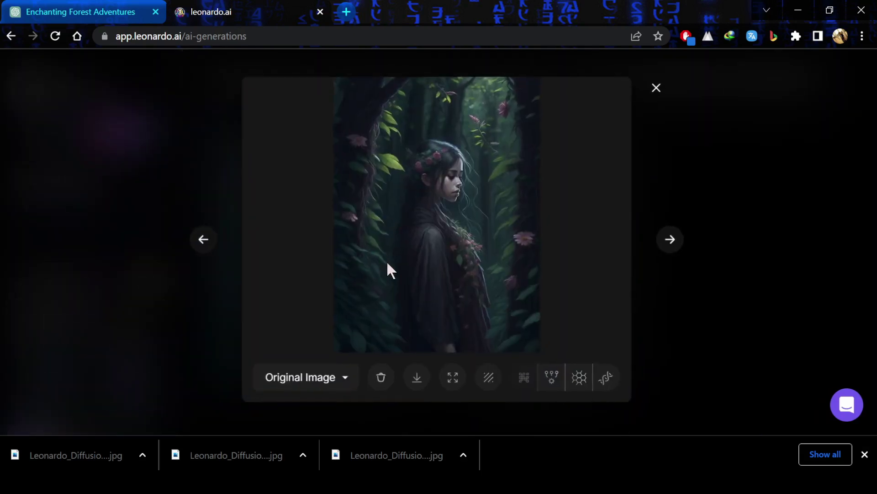
pyautogui.click(418, 377)
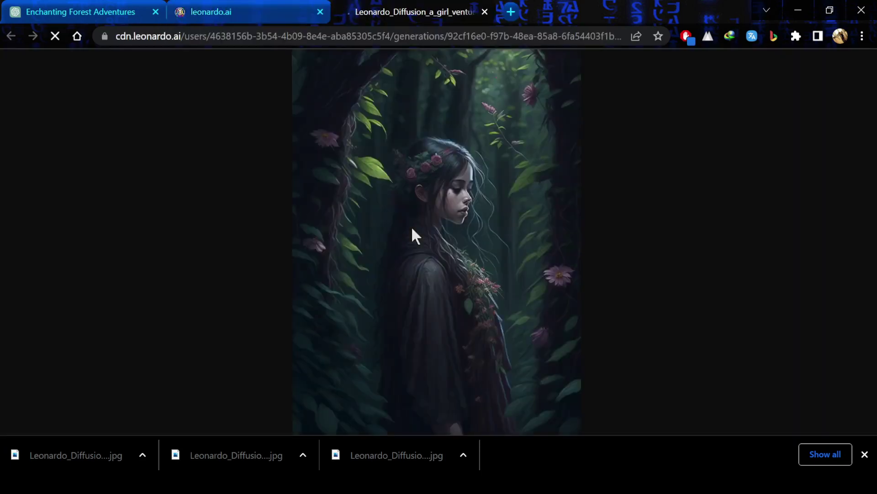
pyautogui.click(485, 11)
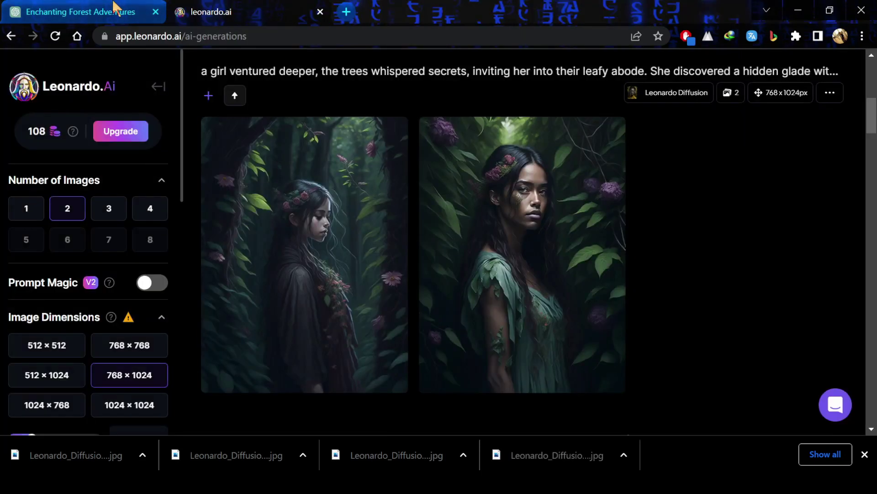
# - Paste the Chapter 3 paragraph as the prompt, accepting the 'a mischievous' grammar fix
pyautogui.click(81, 11)
pyautogui.moveTo(296, 136); pyautogui.dragTo(710, 156)
pyautogui.hotkey('ctrl', 'c')
pyautogui.click(211, 11)
pyautogui.hotkey('ctrl', 'v')
pyautogui.moveTo(256, 80)
pyautogui.click(272, 120)
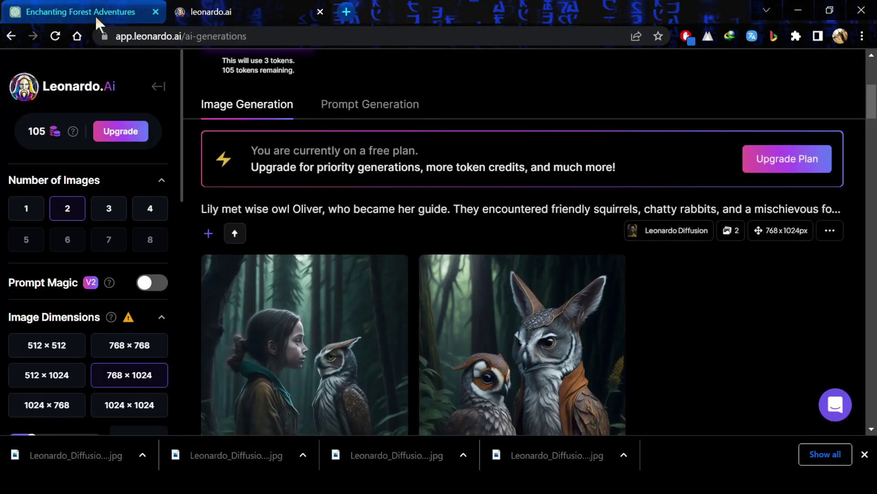
pyautogui.click(80, 12)
pyautogui.moveTo(621, 136); pyautogui.dragTo(740, 162)
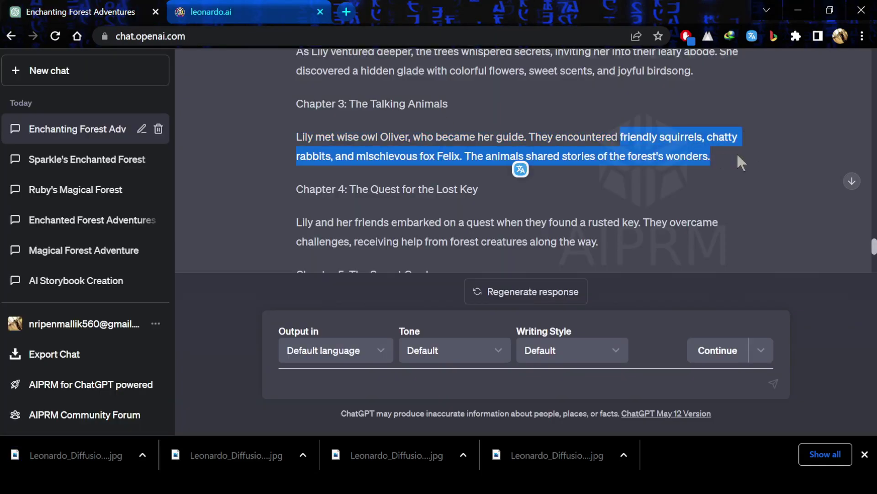
pyautogui.hotkey('ctrl', 'Tab')
pyautogui.click(295, 133)
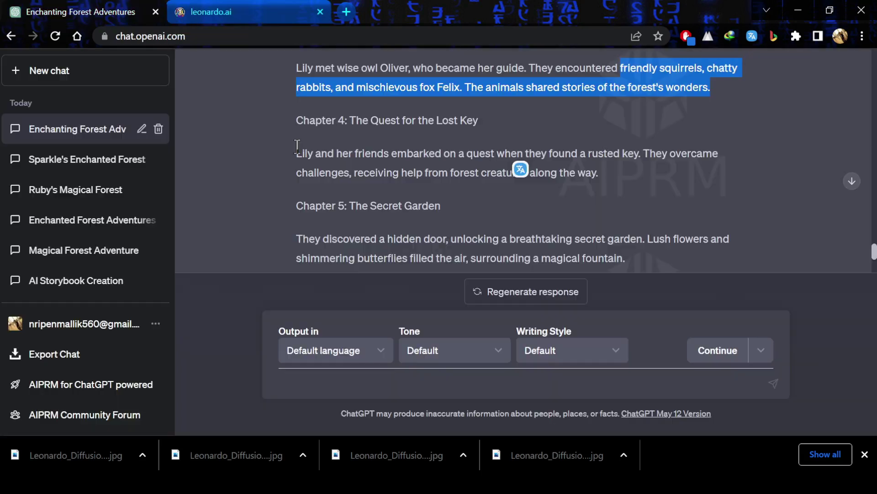
# - Replace the prompt with the Chapter 4 paragraph and generate its images
pyautogui.moveTo(296, 151); pyautogui.dragTo(622, 179)
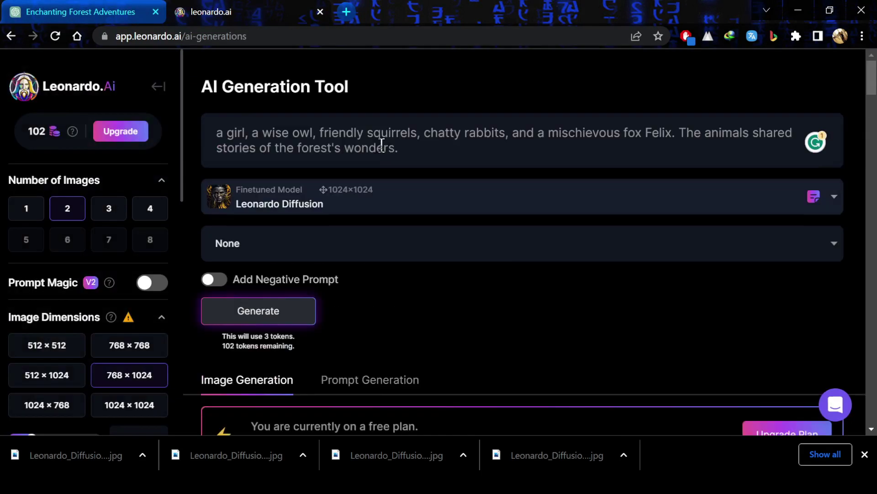
pyautogui.hotkey('ctrl', 'a')
pyautogui.hotkey('ctrl', 'v')
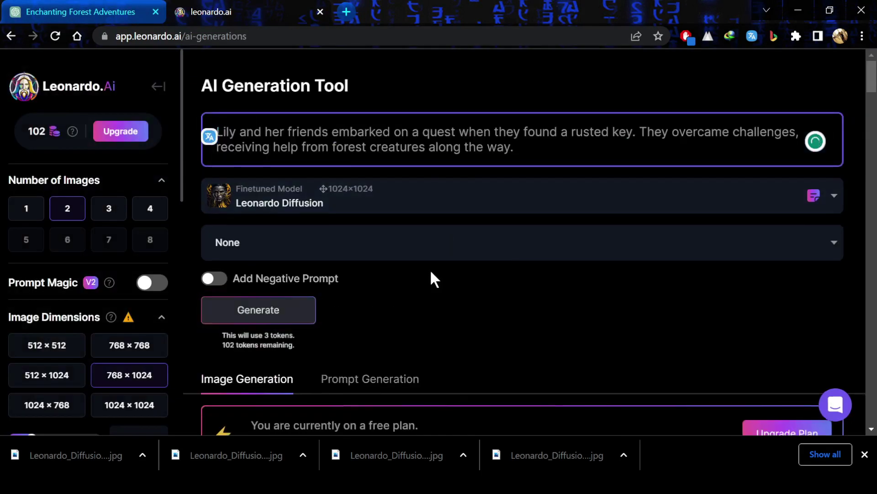
pyautogui.press('Return')
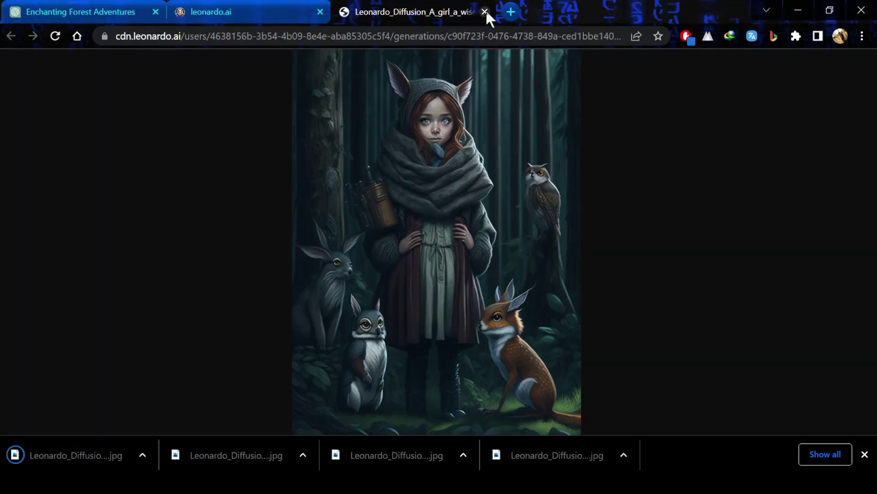
pyautogui.click(485, 12)
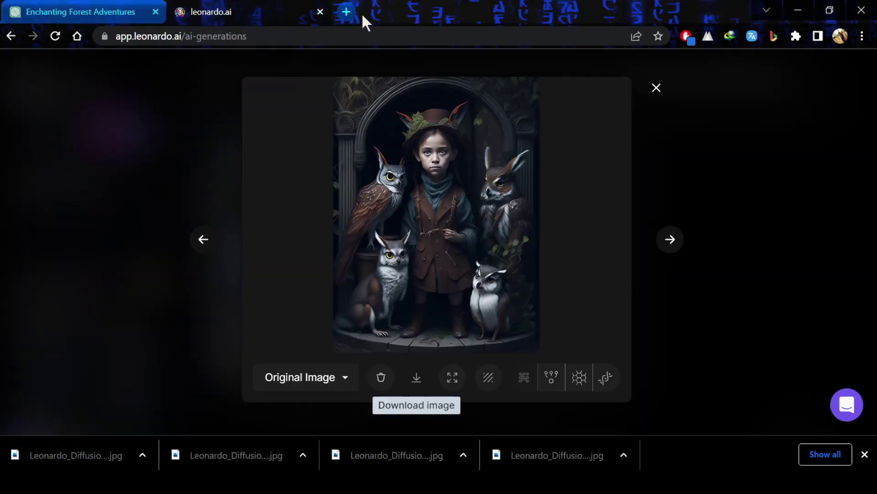
pyautogui.click(344, 13)
# - In Canva, customize a 'story book' cover template and place an uploaded forest image on it
pyautogui.write('ca')
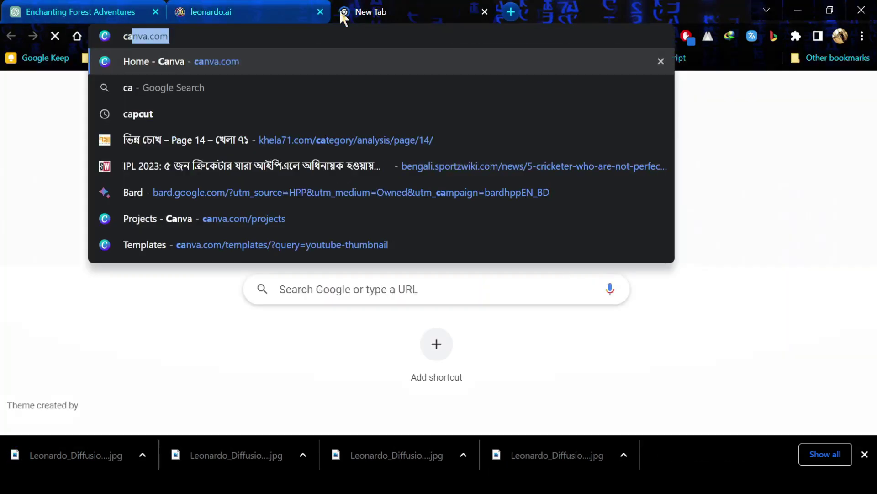
pyautogui.press('Return')
pyautogui.click(402, 190)
pyautogui.write('story book')
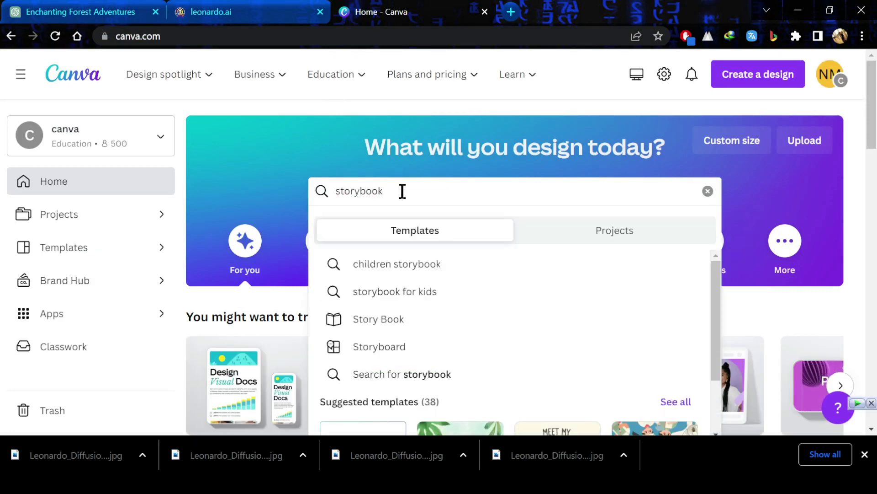
pyautogui.click(447, 261)
pyautogui.scroll(-5, 392, 200)
pyautogui.click(391, 201)
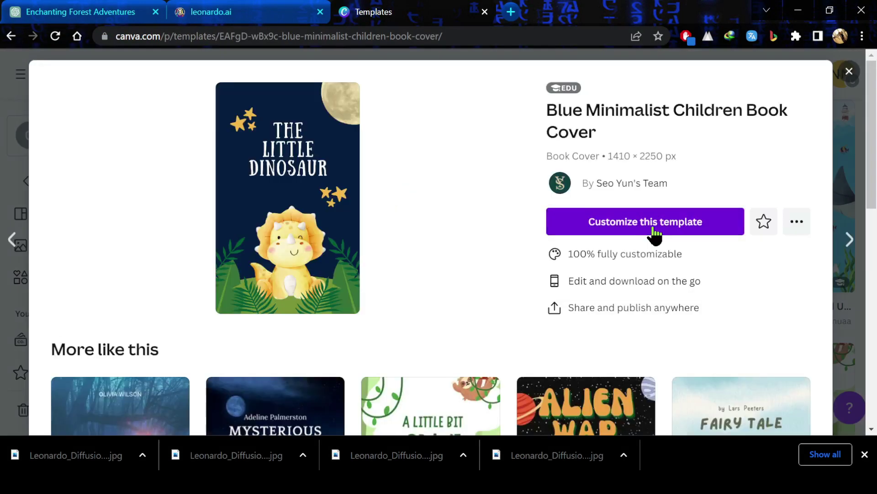
pyautogui.click(649, 221)
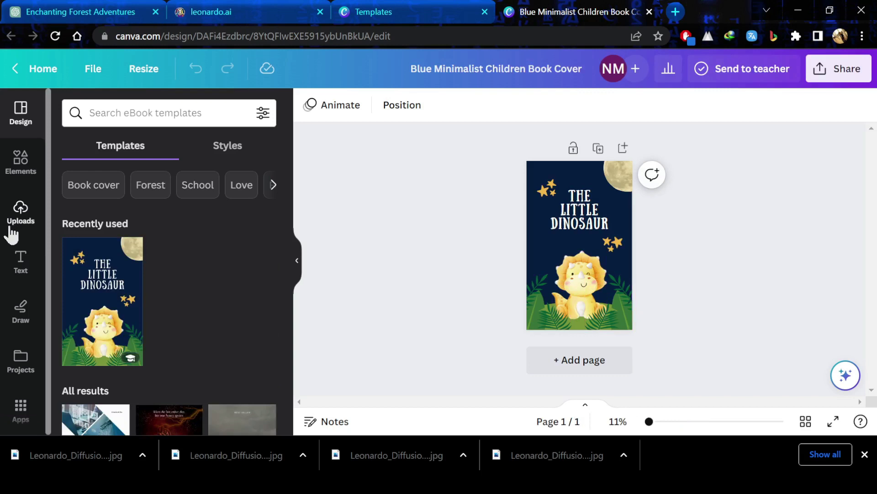
pyautogui.click(19, 214)
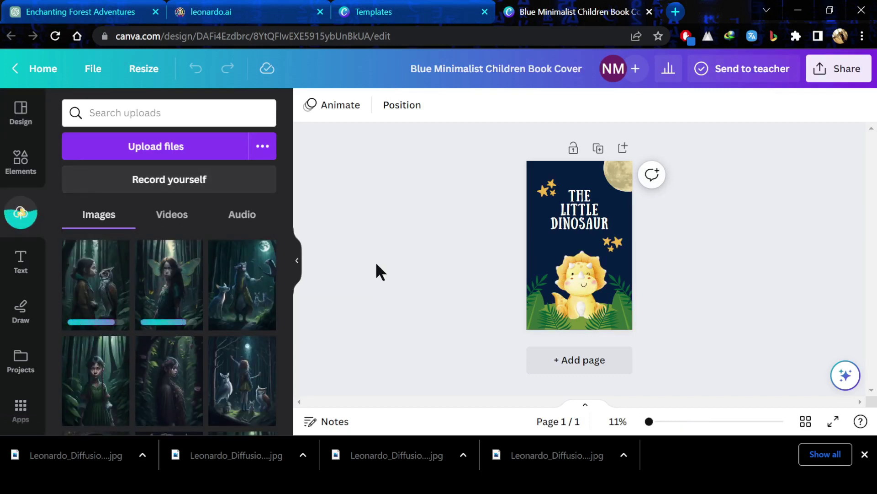
pyautogui.moveTo(231, 314); pyautogui.dragTo(623, 302)
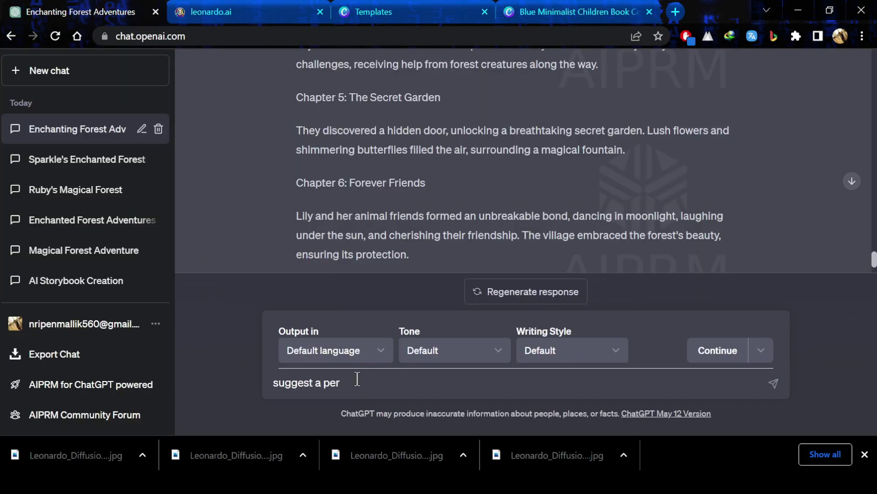
# - Ask ChatGPT for a book title and copy 'Lily's Enchanted Forest Adventure'
pyautogui.write('book.')
pyautogui.press('Return')
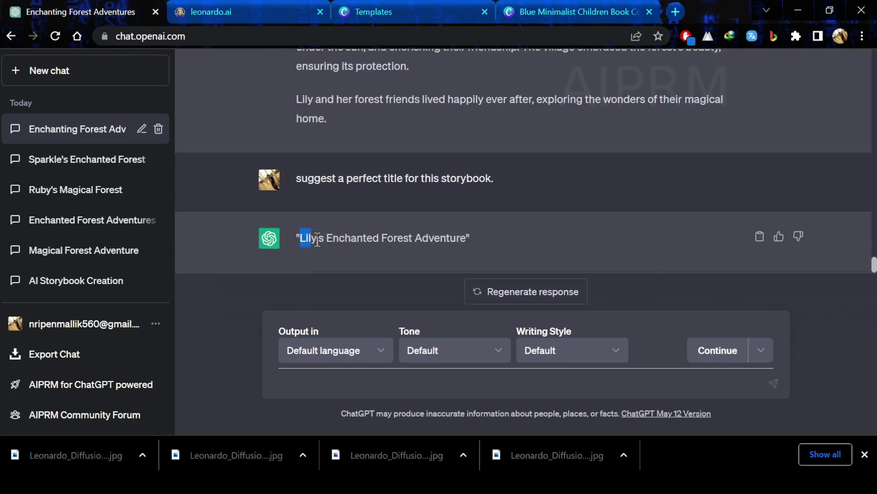
pyautogui.moveTo(317, 240); pyautogui.dragTo(464, 239)
pyautogui.hotkey('ctrl', 'c')
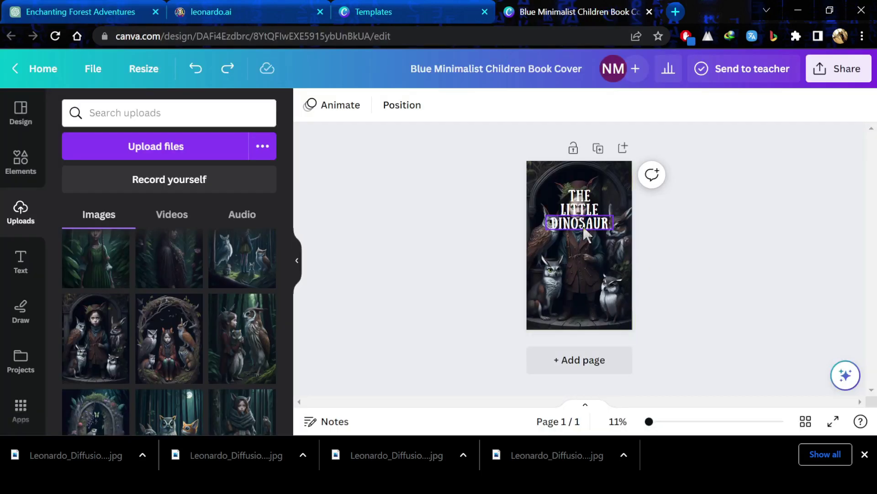
# - Paste in the new title, move it low, drop 'ENCHANTED', and enlarge it to 150
pyautogui.doubleClick(576, 197)
pyautogui.hotkey('ctrl', 'a')
pyautogui.hotkey('ctrl', 'v')
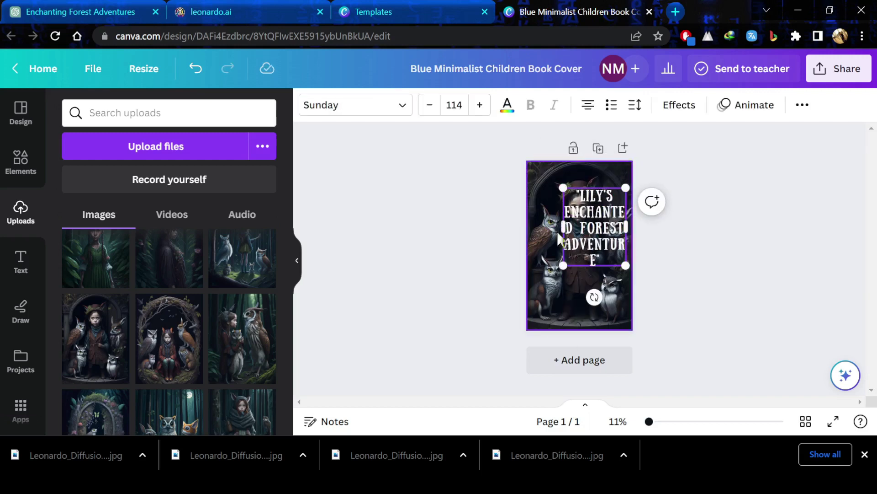
pyautogui.moveTo(561, 231); pyautogui.dragTo(533, 230)
pyautogui.moveTo(587, 196); pyautogui.dragTo(541, 287)
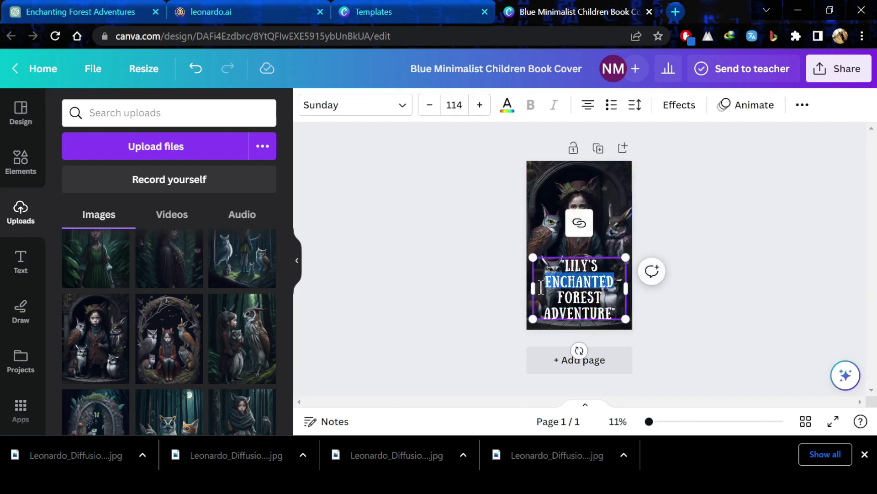
pyautogui.press('BackSpace')
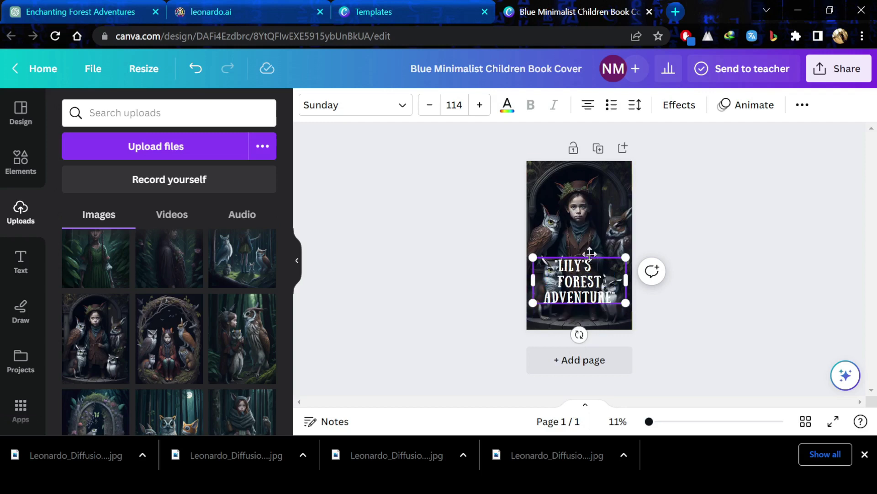
pyautogui.moveTo(590, 253); pyautogui.dragTo(590, 268)
pyautogui.moveTo(625, 316); pyautogui.dragTo(643, 324)
# - Add a second page and stretch the forest-girl image to fill it
pyautogui.click(606, 366)
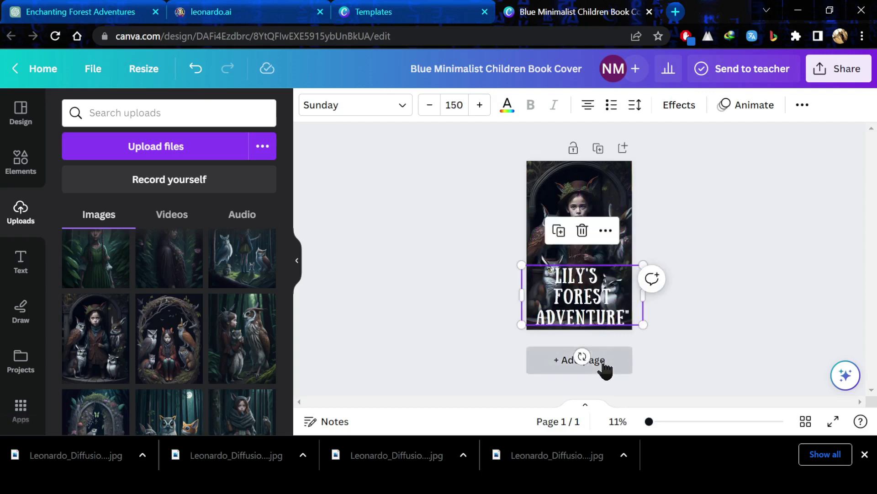
pyautogui.hotkey('ctrl', 'v')
pyautogui.moveTo(591, 248); pyautogui.dragTo(580, 324)
pyautogui.hotkey('ctrl', '1')
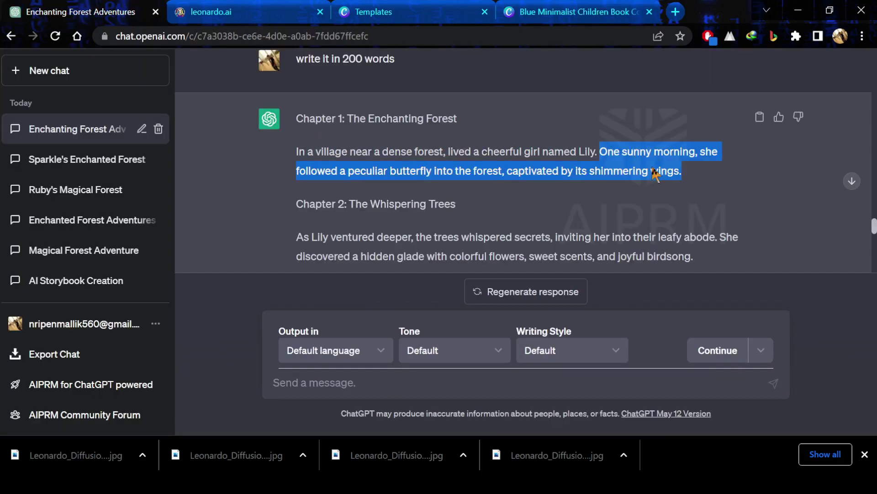
# - Remove blank page 3 and place the 'In a village near a dense forest…' subheading at page 2's bottom
pyautogui.click(541, 14)
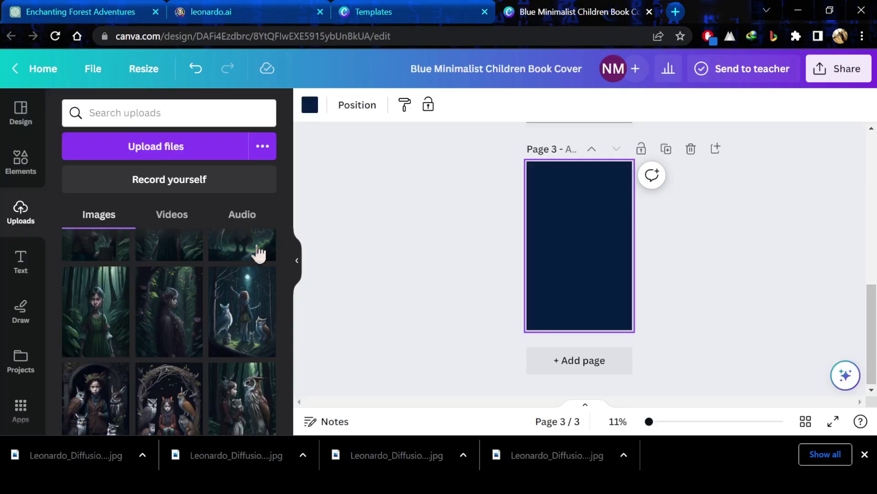
pyautogui.hotkey('ctrl', 'z')
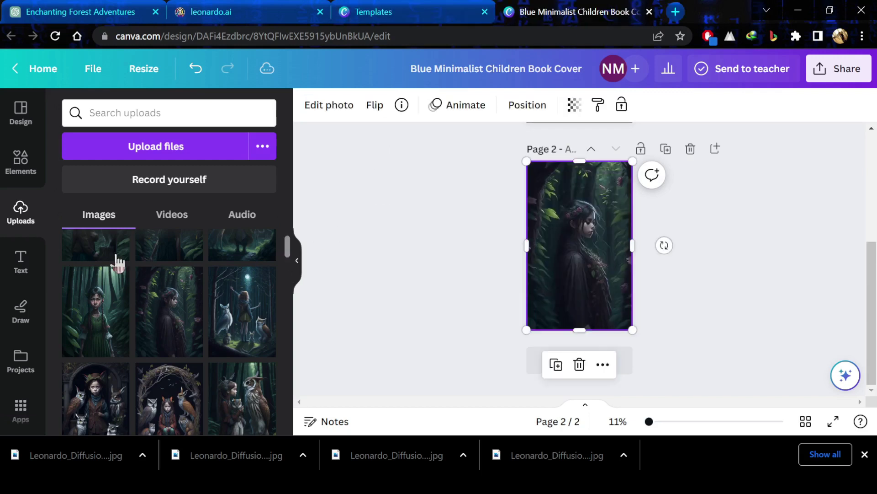
pyautogui.click(22, 265)
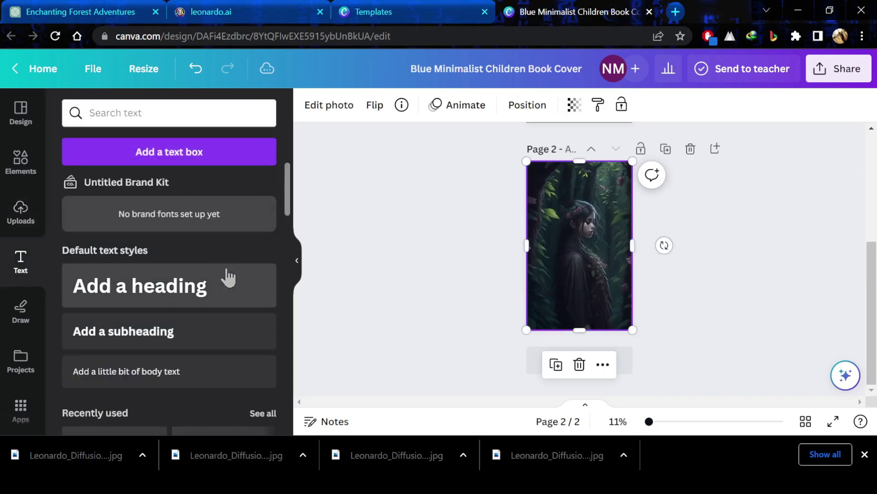
pyautogui.click(155, 338)
pyautogui.hotkey('ctrl', 'v')
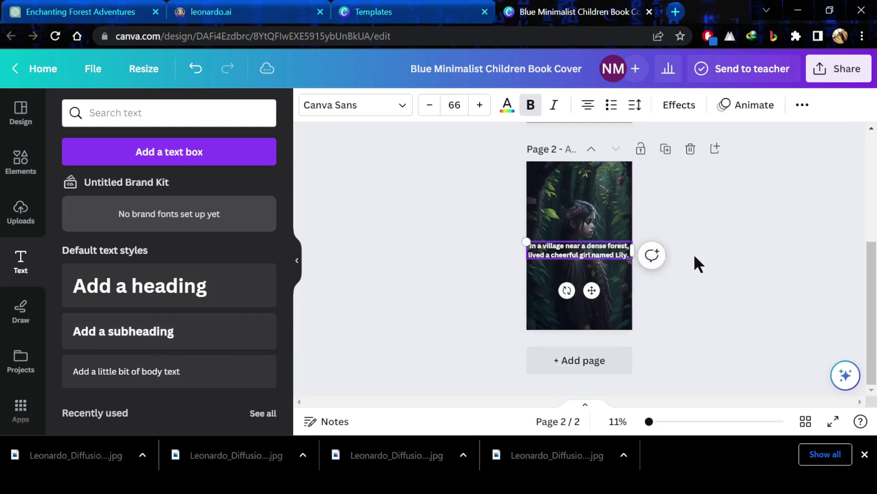
pyautogui.moveTo(565, 244); pyautogui.dragTo(565, 289)
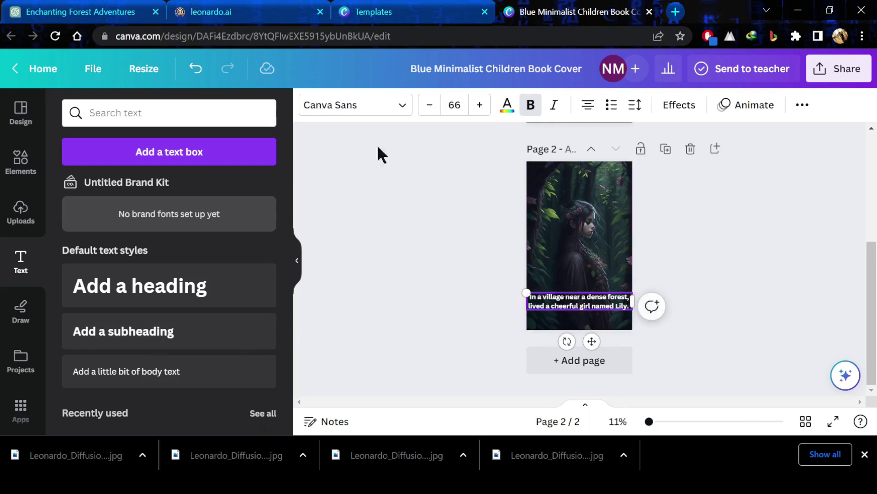
pyautogui.click(350, 101)
pyautogui.click(159, 146)
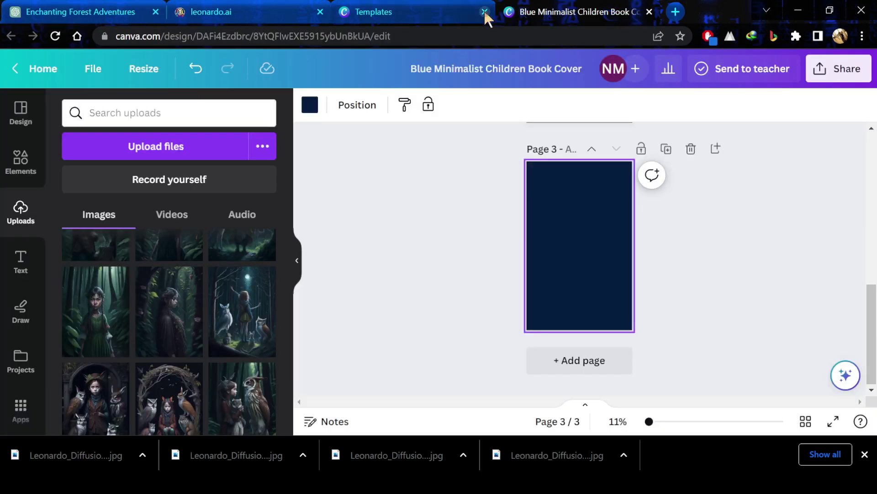
# - Place the winged-girl forest image on page 3 and resize it to cover the page
pyautogui.click(485, 12)
pyautogui.scroll(-3, 202, 331)
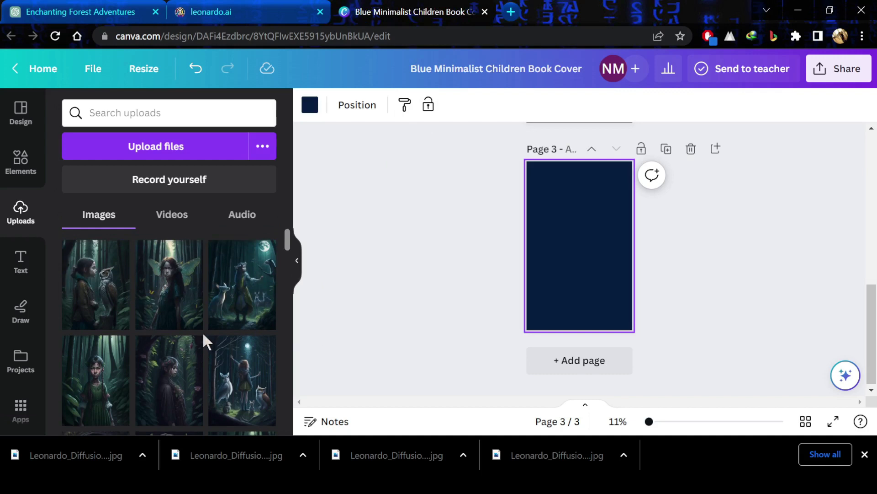
pyautogui.scroll(5, 195, 333)
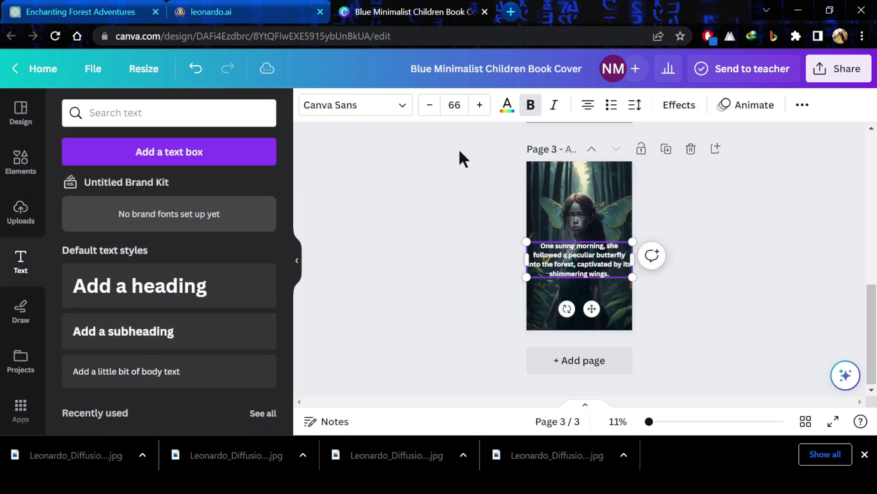
pyautogui.click(351, 104)
pyautogui.click(158, 252)
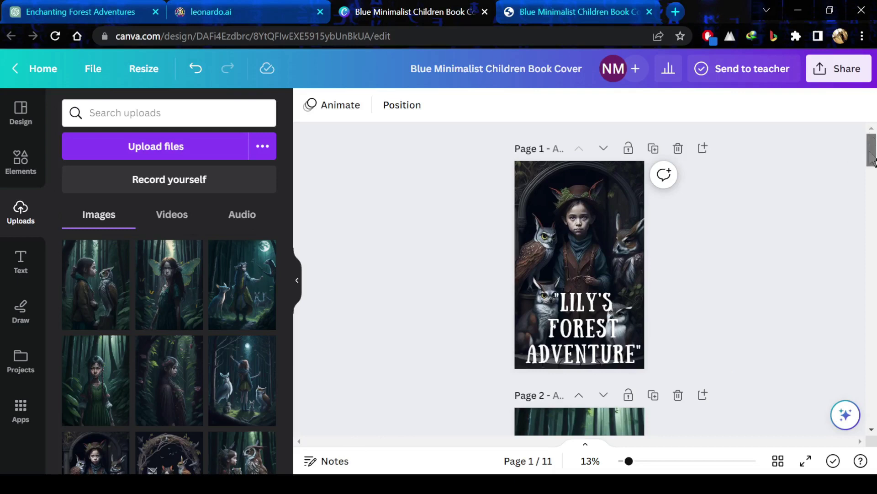
pyautogui.moveTo(872, 158); pyautogui.dragTo(873, 133)
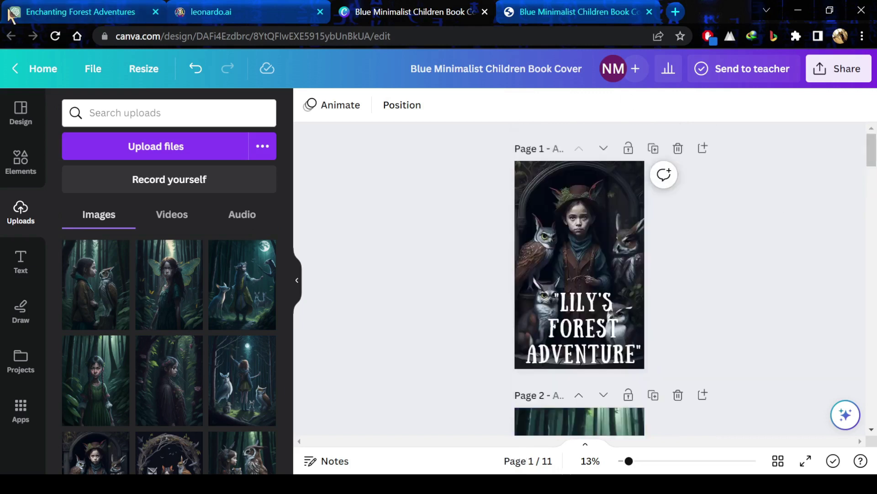
# - Download all 11 pages as a PDF Standard file from the Share menu
pyautogui.click(862, 69)
pyautogui.scroll(-3, 731, 256)
pyautogui.click(721, 295)
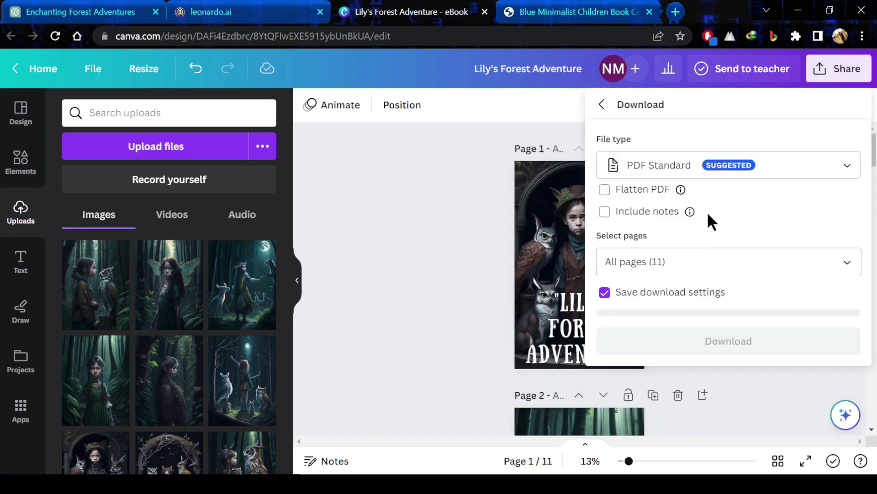
pyautogui.click(722, 350)
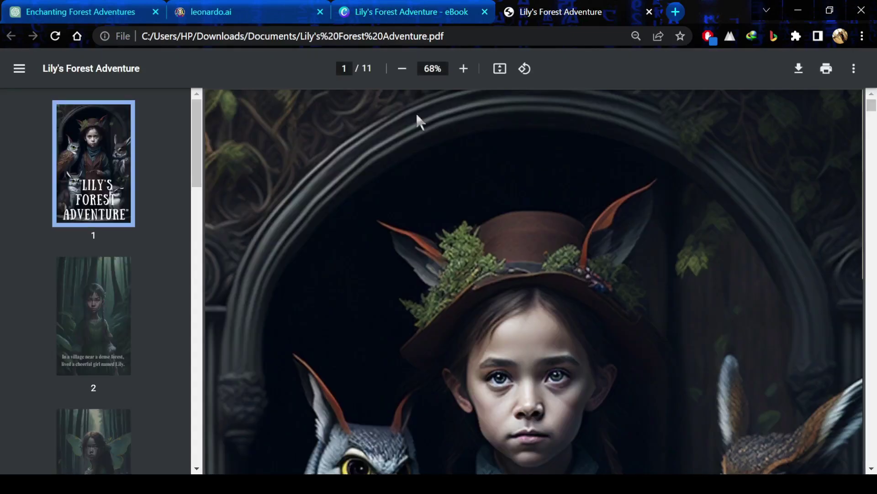
# - Zoom the PDF out to 25% and scroll through all 11 storybook pages
pyautogui.click(402, 68)
pyautogui.click(402, 69)
pyautogui.click(402, 68)
pyautogui.click(402, 68)
pyautogui.scroll(-4, 759, 254)
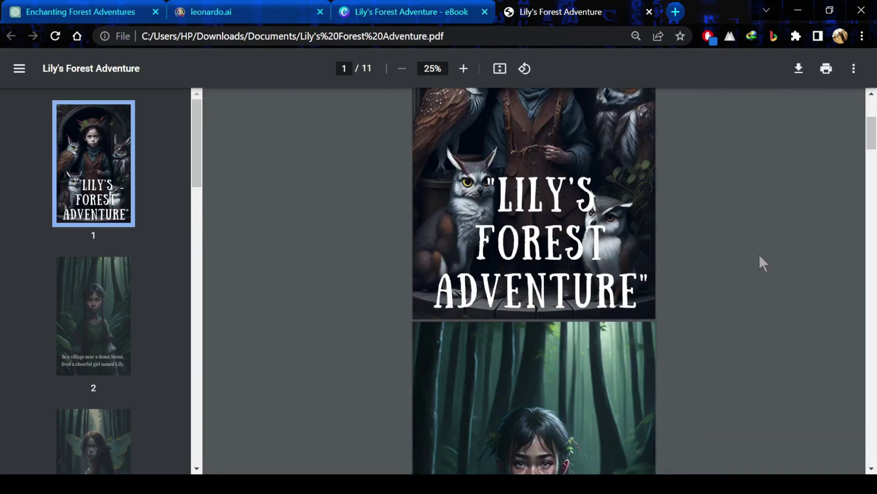
pyautogui.scroll(-10, 759, 254)
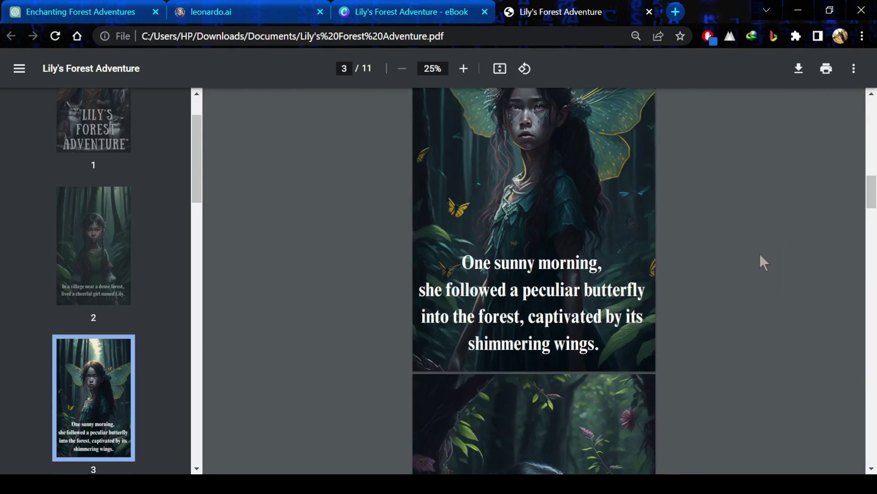
pyautogui.scroll(-15, 760, 256)
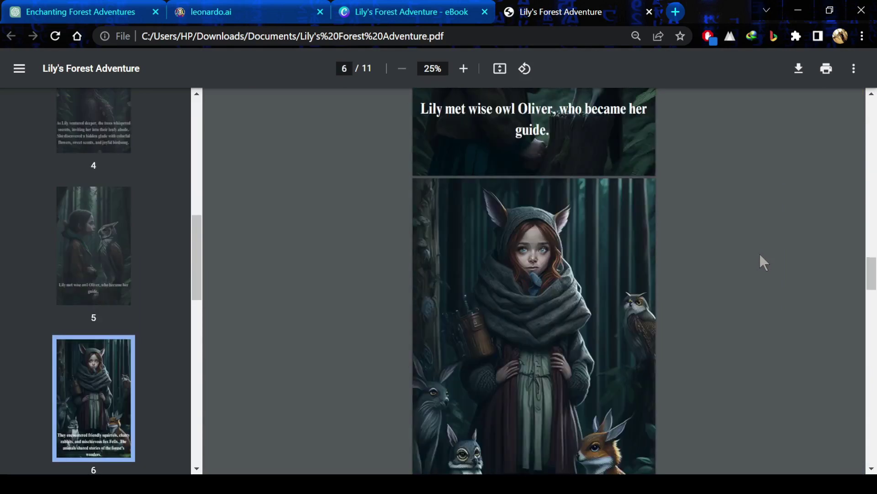
pyautogui.scroll(-12, 760, 262)
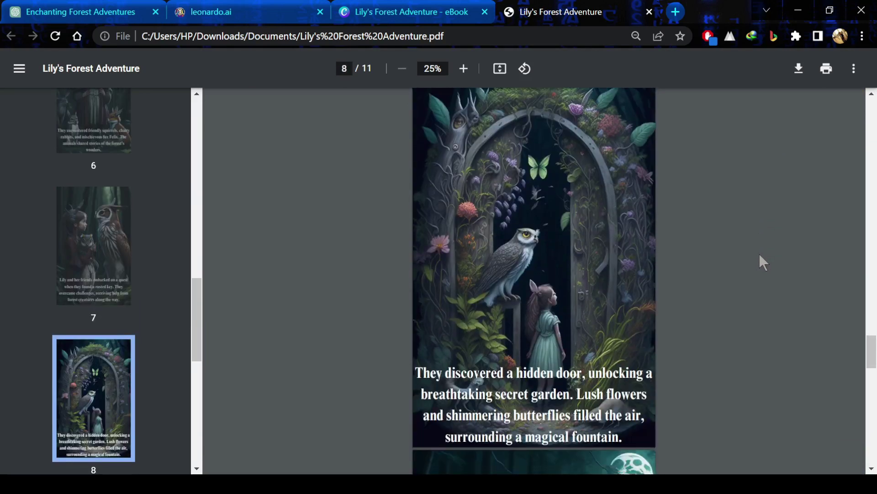
pyautogui.scroll(-15, 762, 262)
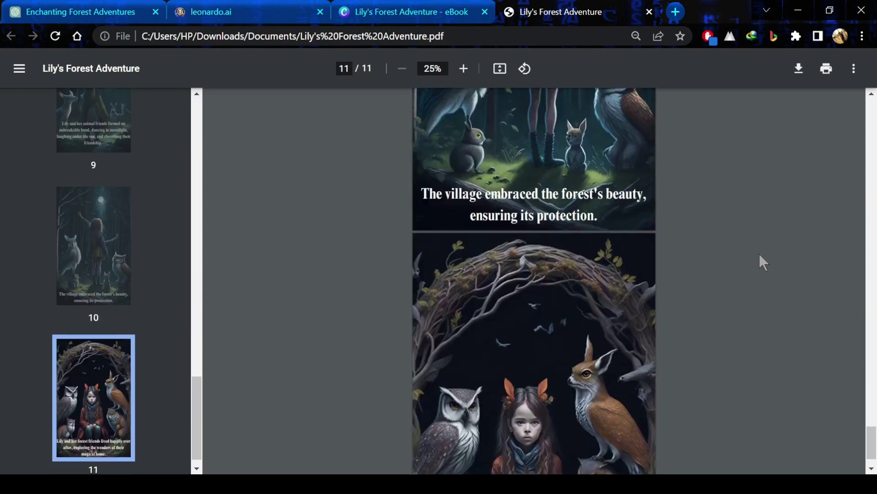
pyautogui.scroll(-3, 762, 263)
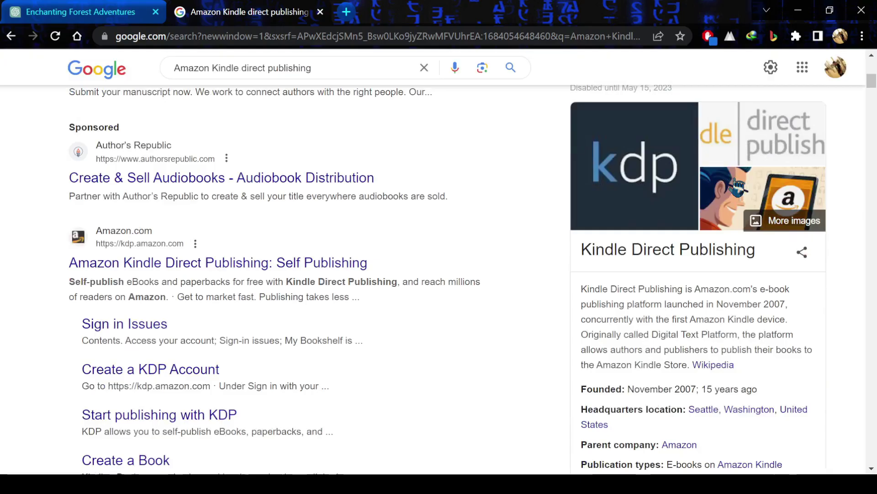
pyautogui.scroll(-3, 736, 186)
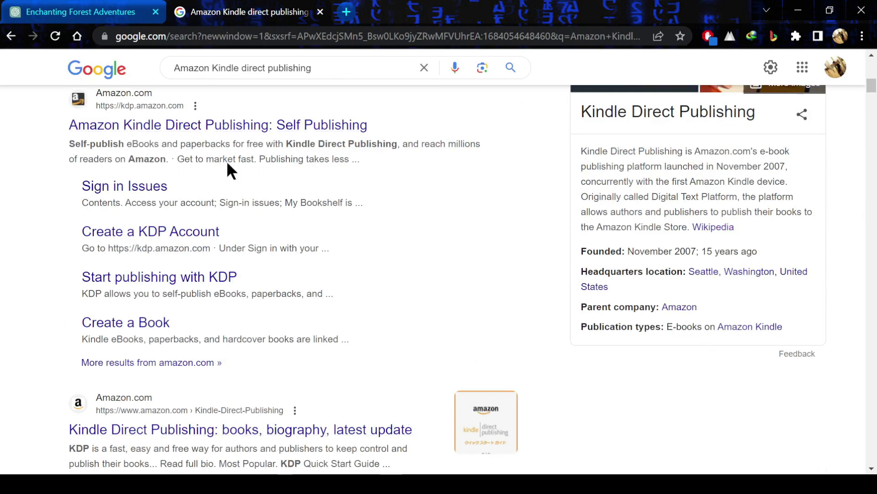
# - Go from KDP's 'Create a KDP Account' help page to the kdp.amazon.com sign-in page
pyautogui.click(162, 233)
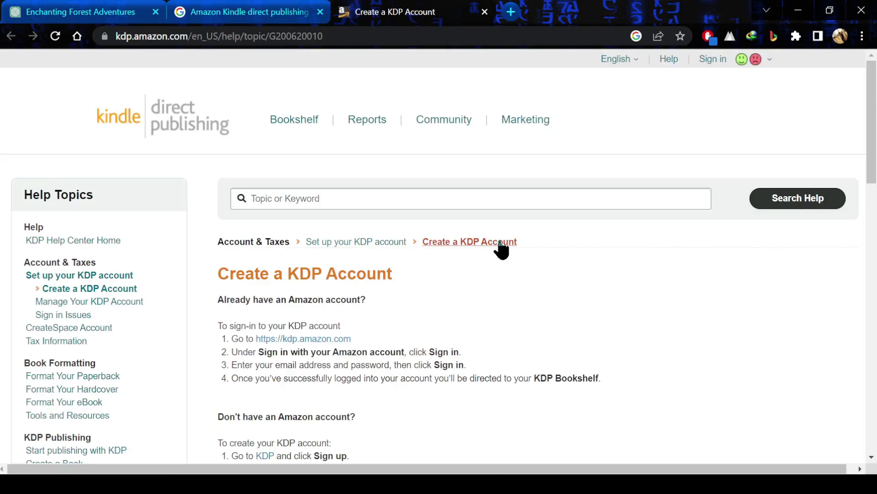
pyautogui.click(501, 247)
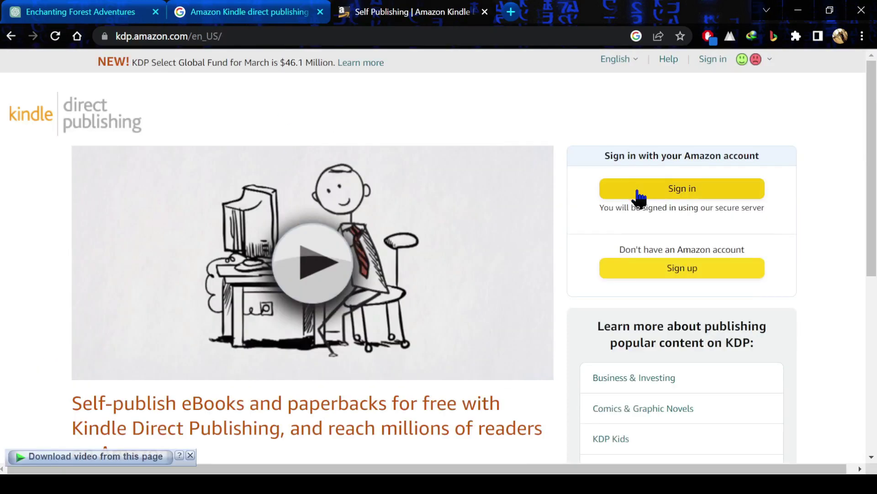